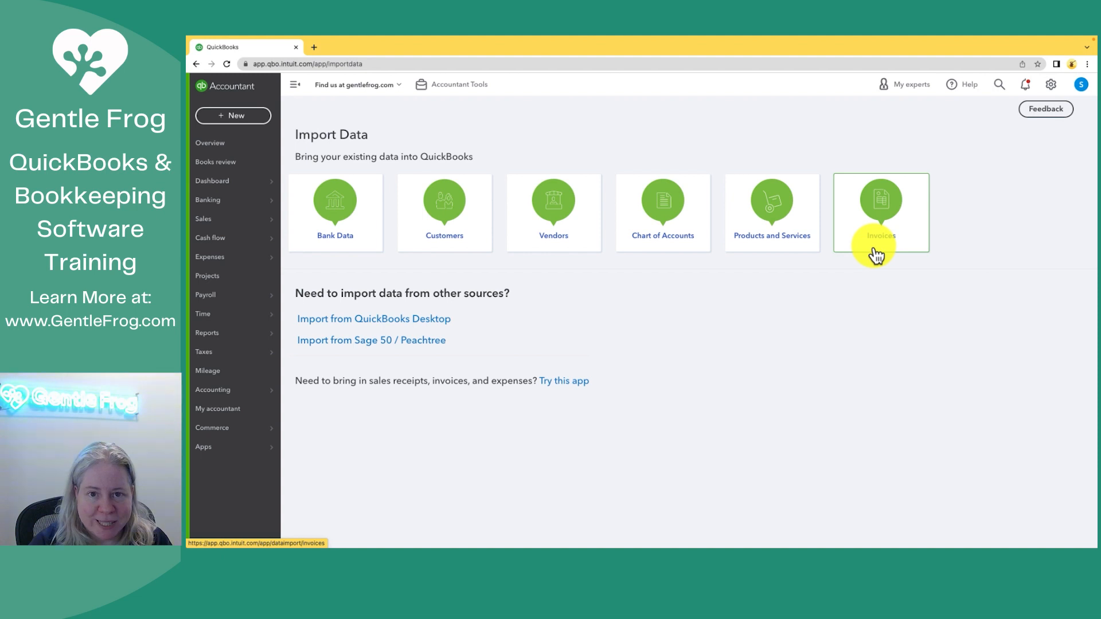
# Step: View the bank transaction upload page from Import Data and through Upload from file in Banking, closing it without importing
pyautogui.click(346, 225)
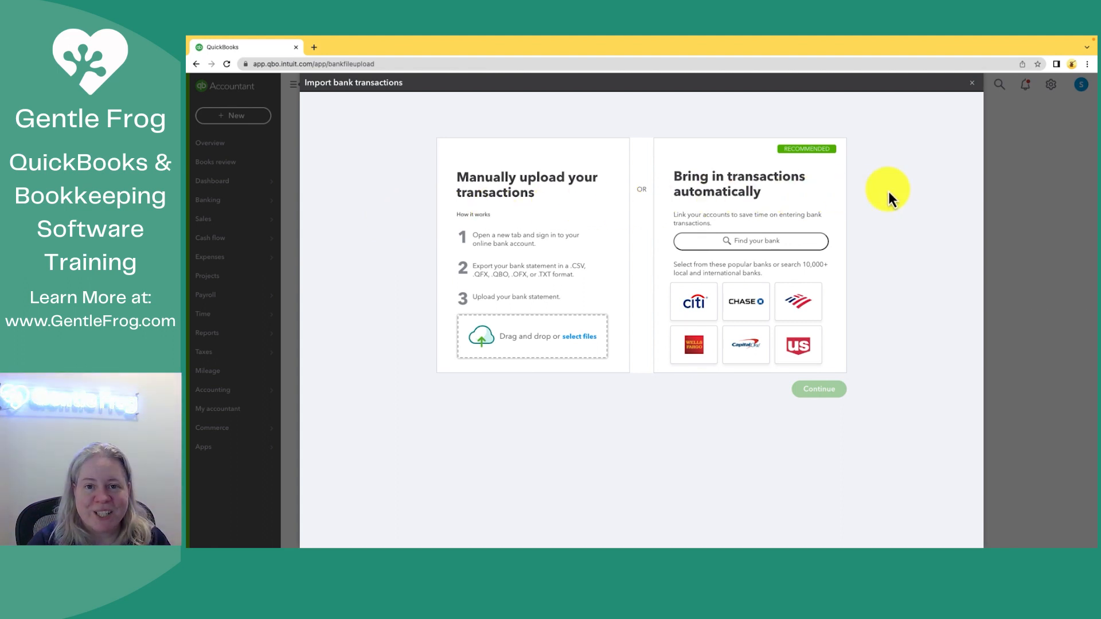
pyautogui.click(972, 85)
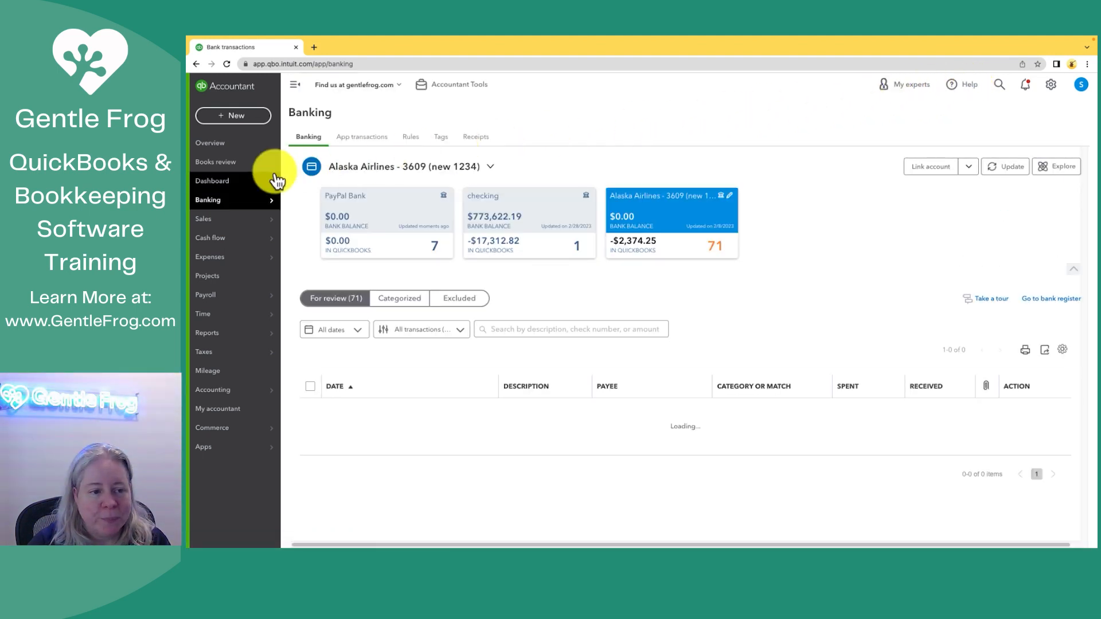
pyautogui.click(216, 182)
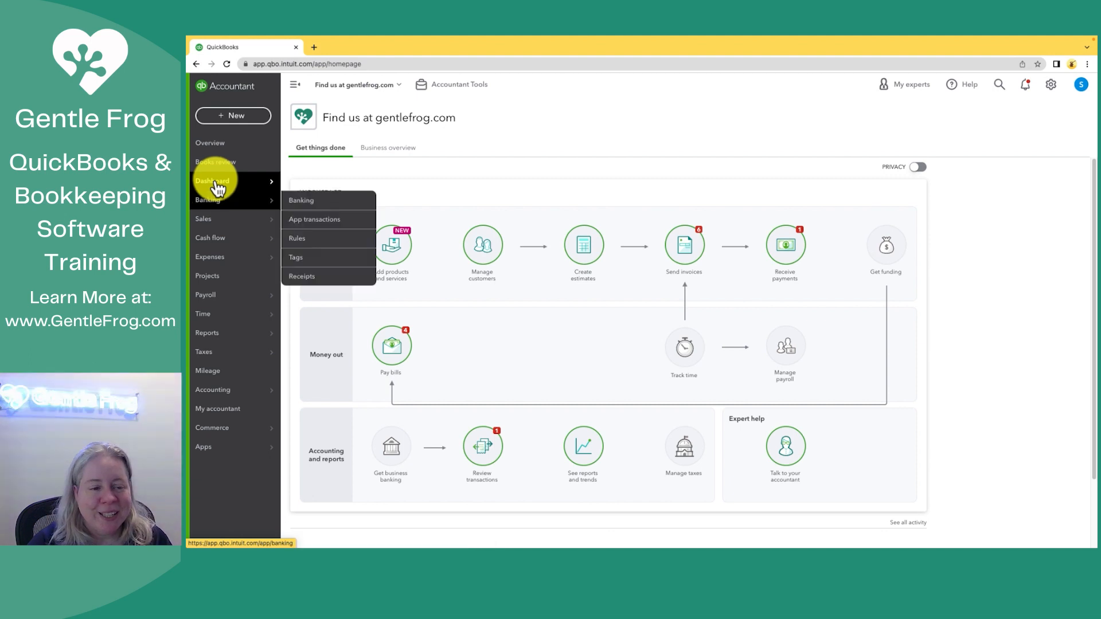
pyautogui.click(222, 203)
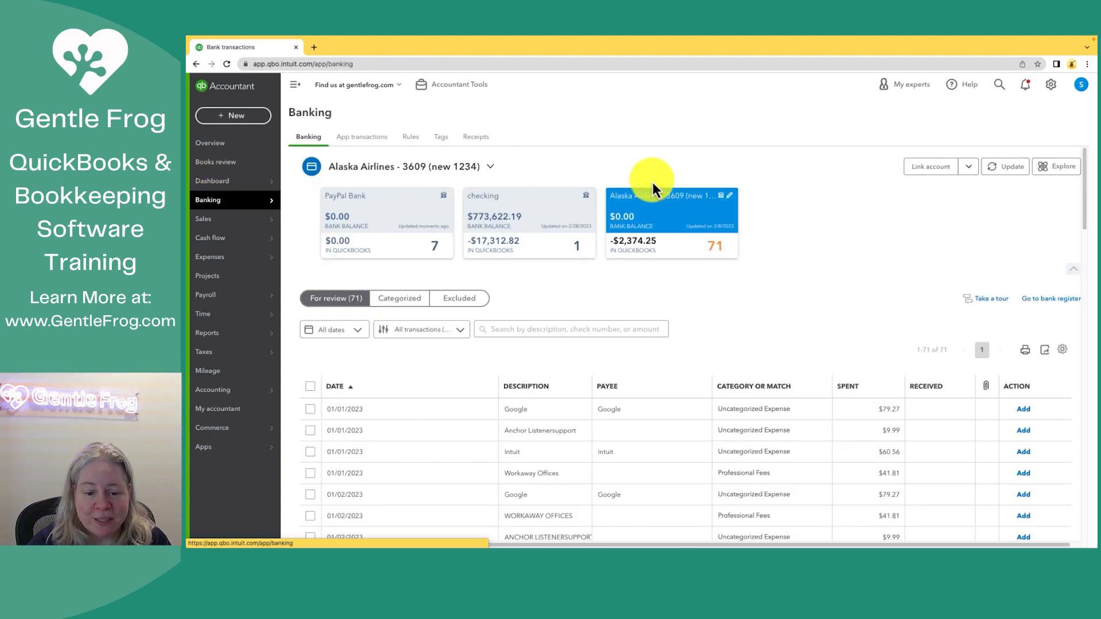
pyautogui.click(971, 171)
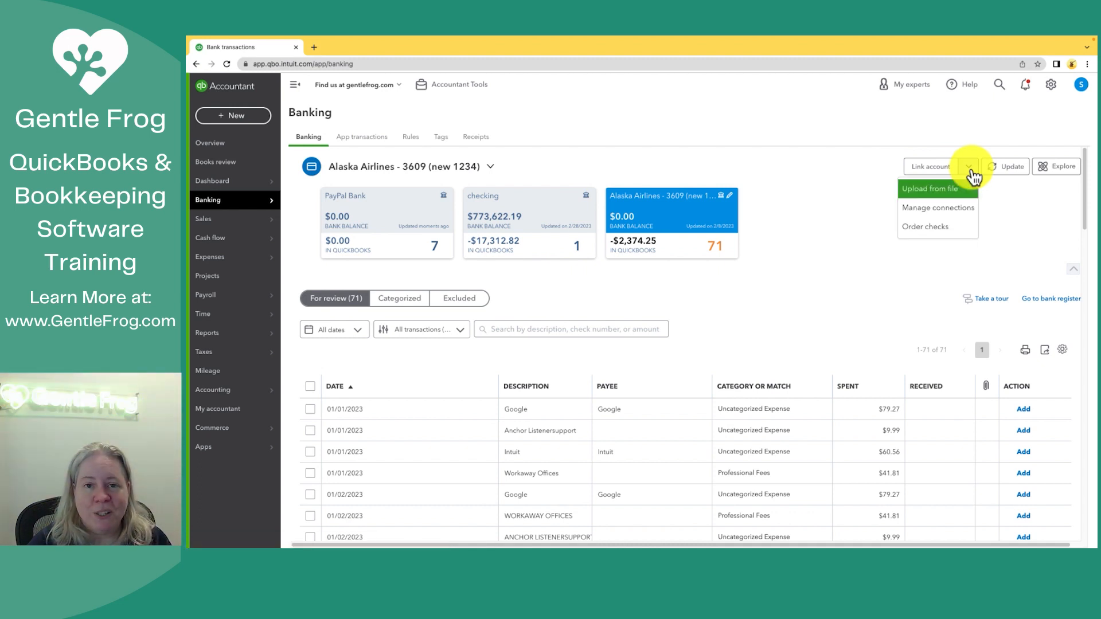
pyautogui.click(954, 187)
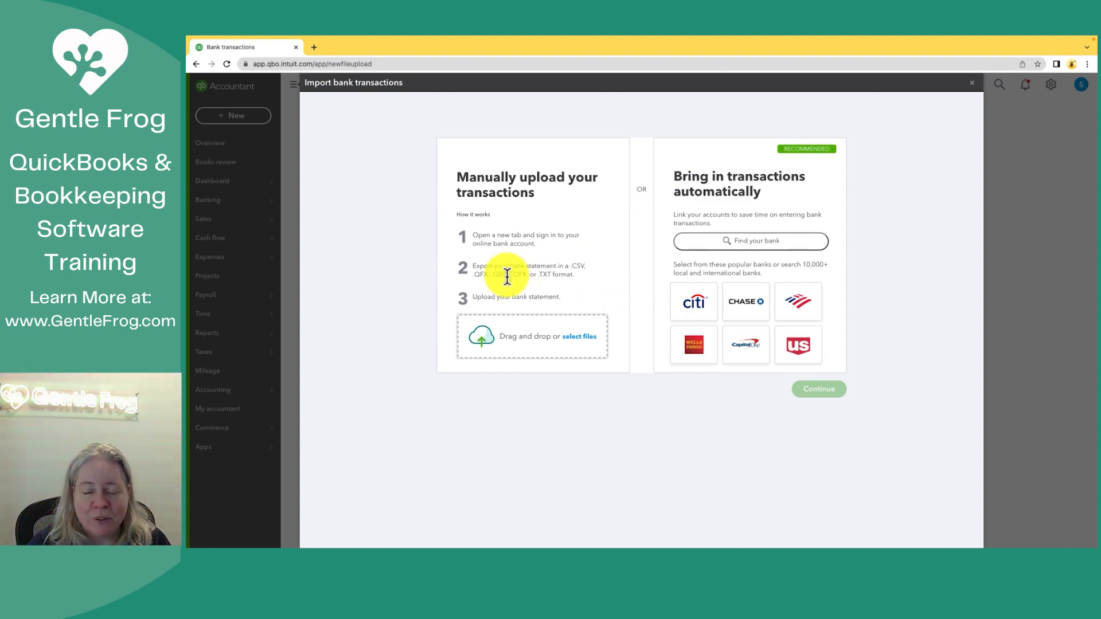
pyautogui.click(972, 83)
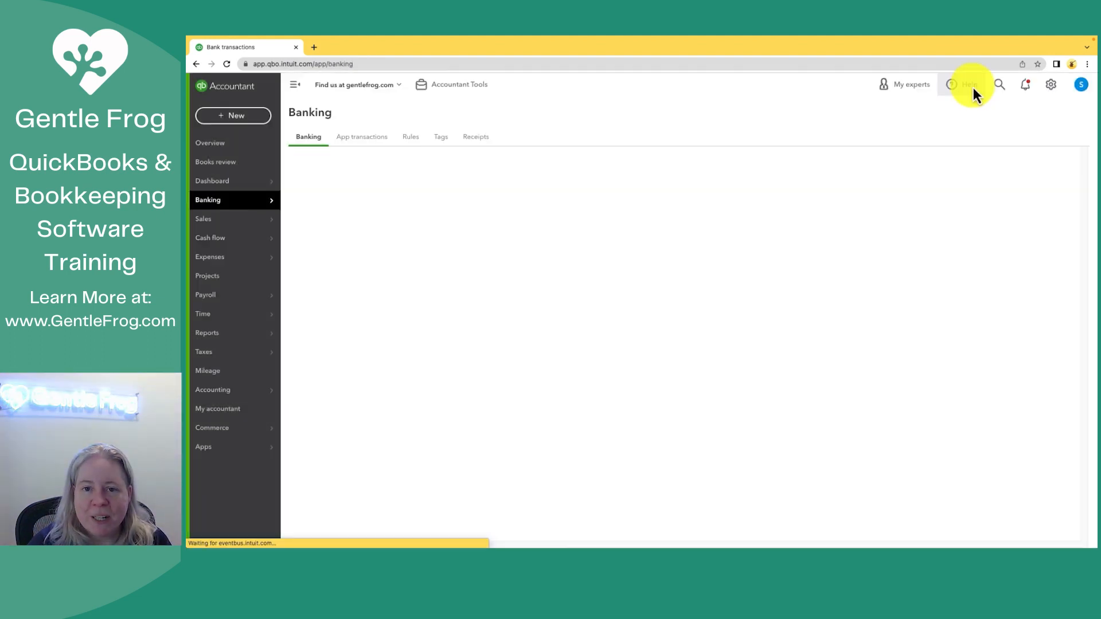
# Step: Start a customer import from Import Data, download the sample customer file and open it in Excel
pyautogui.click(1053, 86)
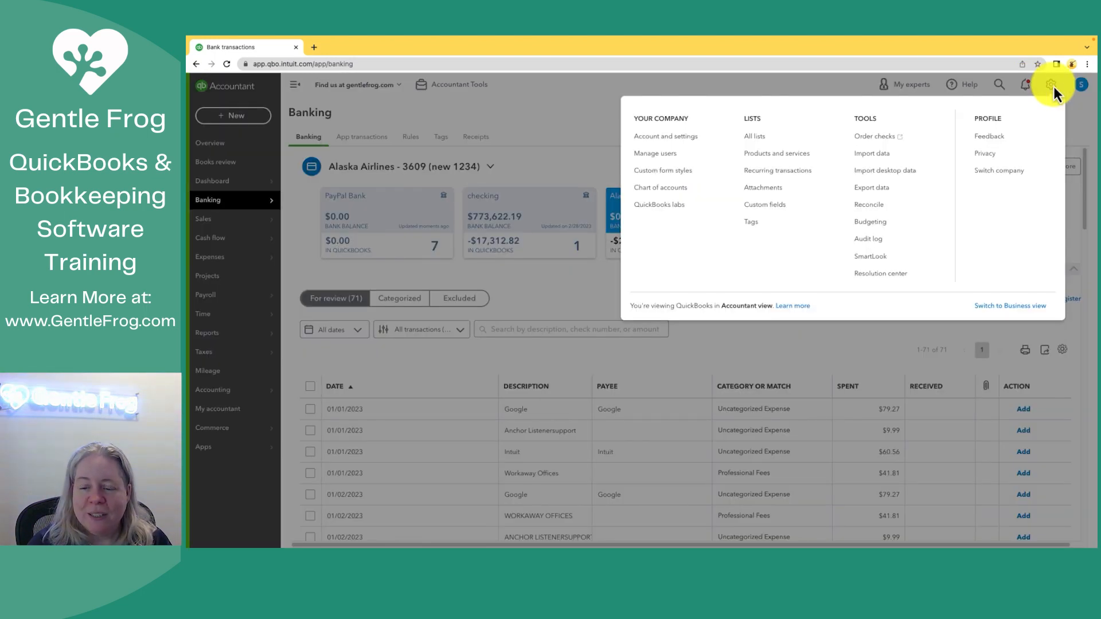
pyautogui.click(871, 159)
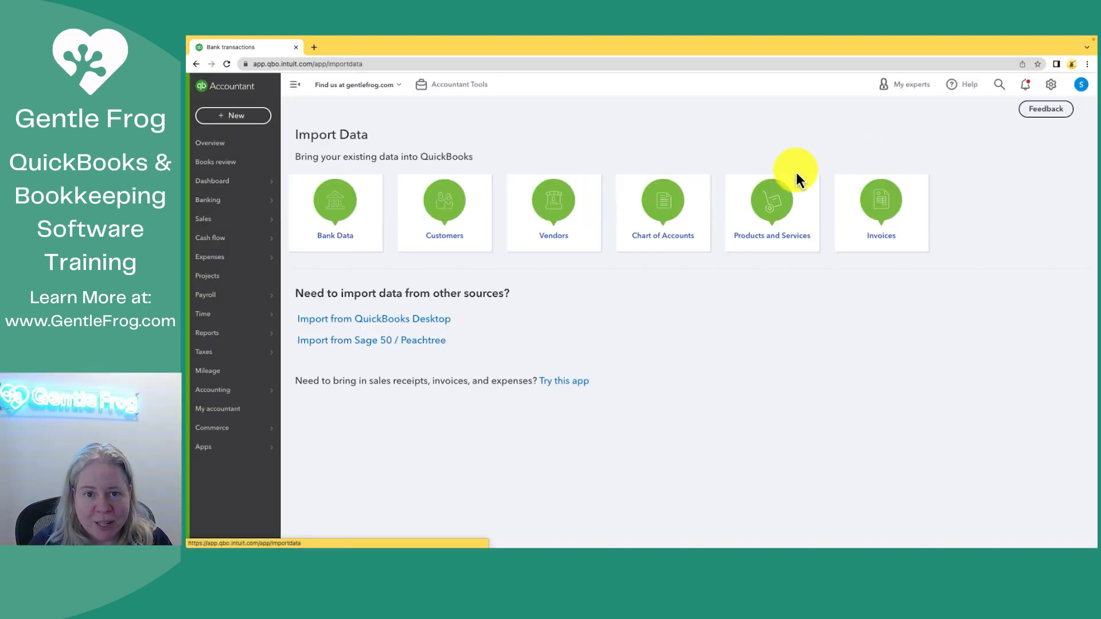
pyautogui.click(471, 222)
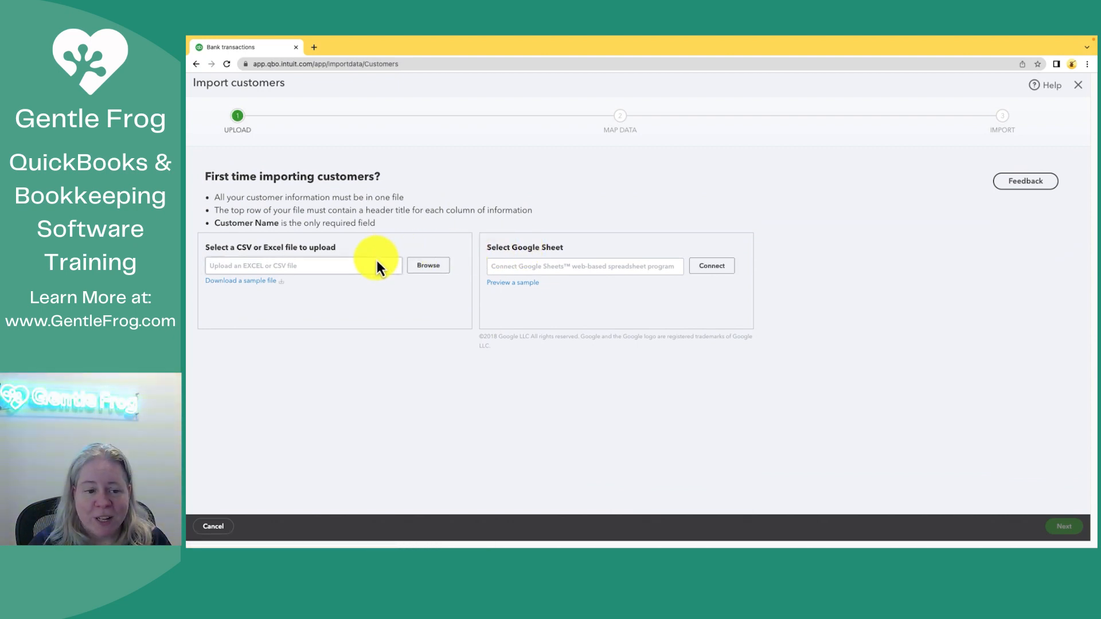
pyautogui.click(261, 282)
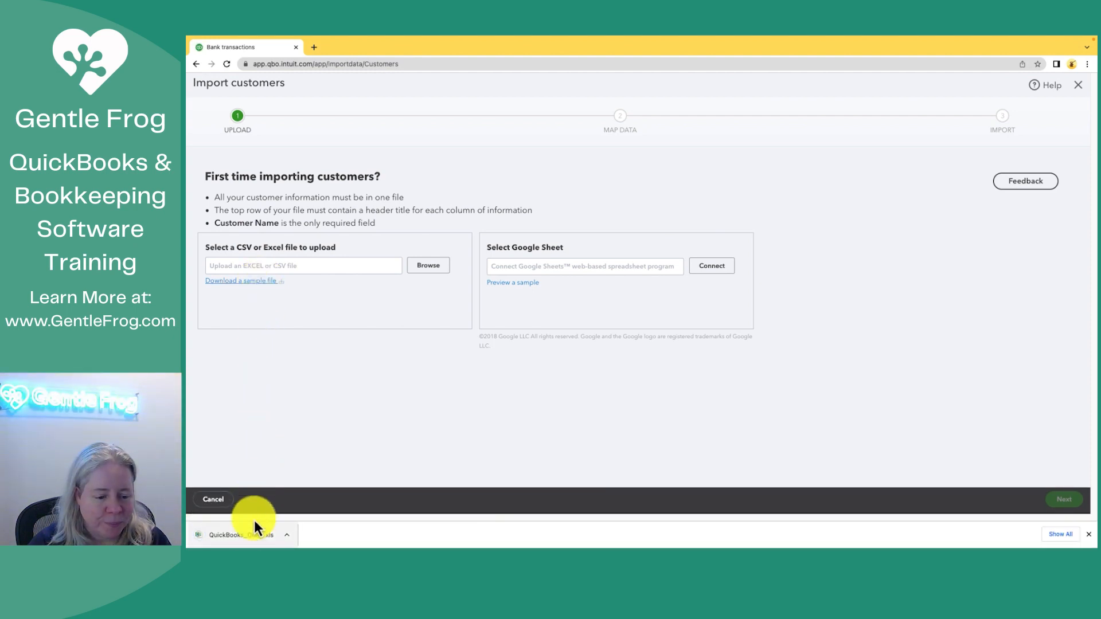
pyautogui.click(254, 531)
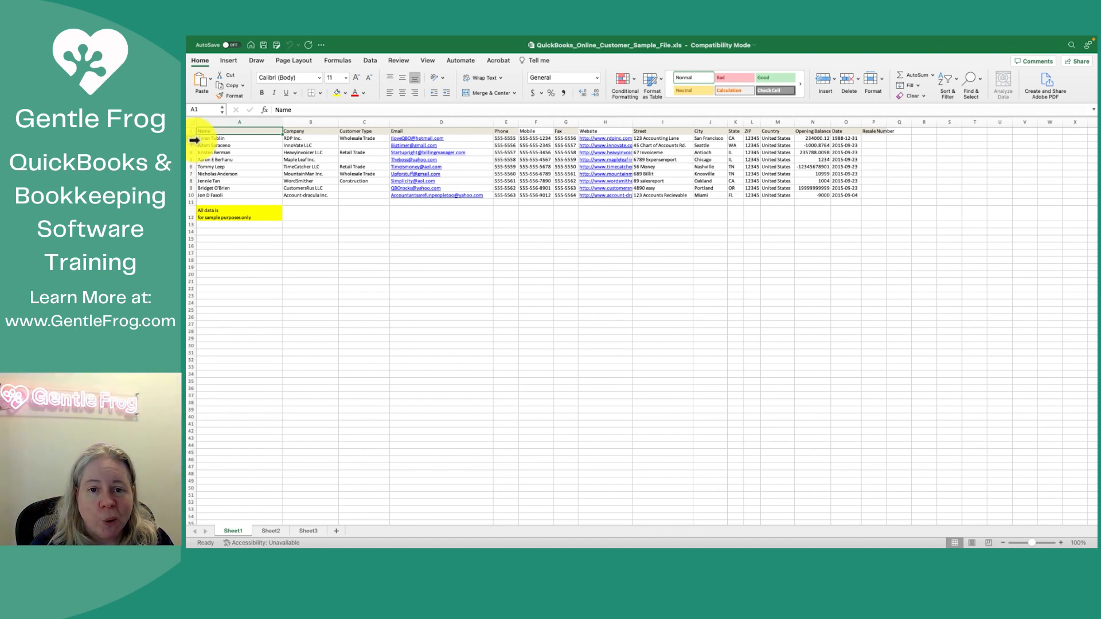
# Step: Delete the sample data in rows 2 to 14 of the customer sample file, keeping the header row
pyautogui.moveTo(194, 140); pyautogui.dragTo(191, 231)
pyautogui.rightClick(320, 228)
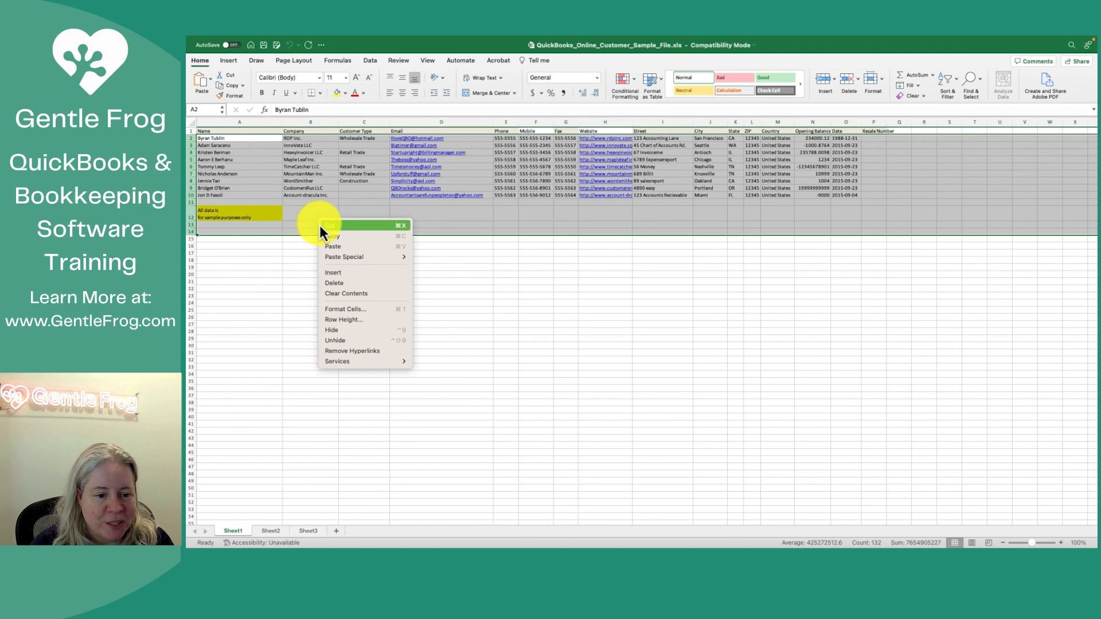
pyautogui.click(344, 284)
# Step: On randat.com, generate 5 rows with First Name, Last Name, E-mail and Phone Number, save them as an .XLS file and open it
pyautogui.click(442, 259)
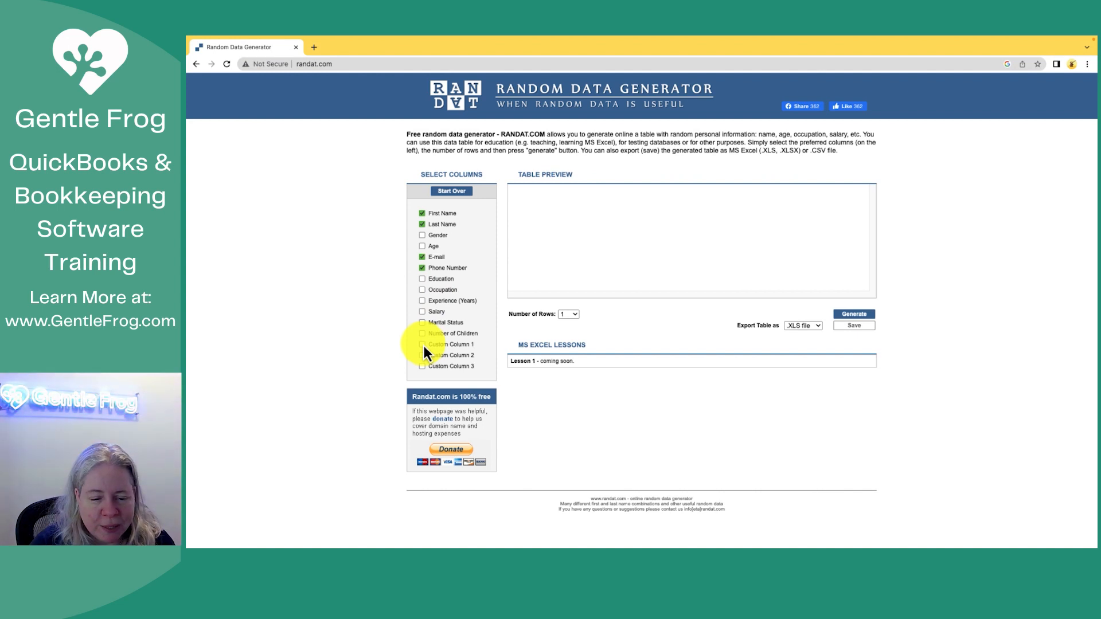
pyautogui.click(569, 314)
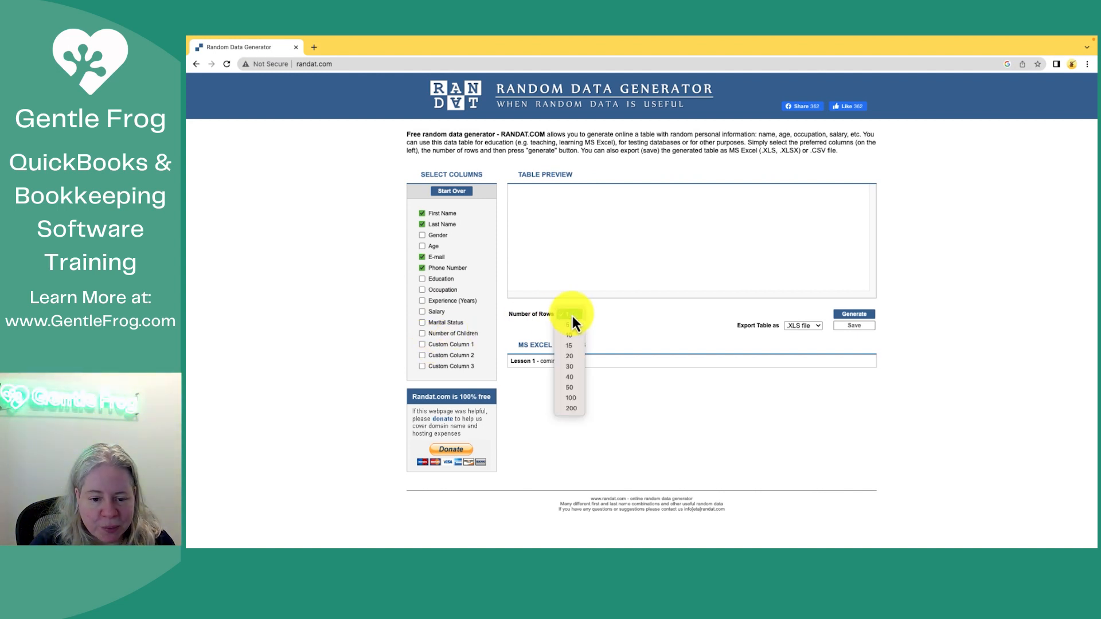
pyautogui.click(566, 325)
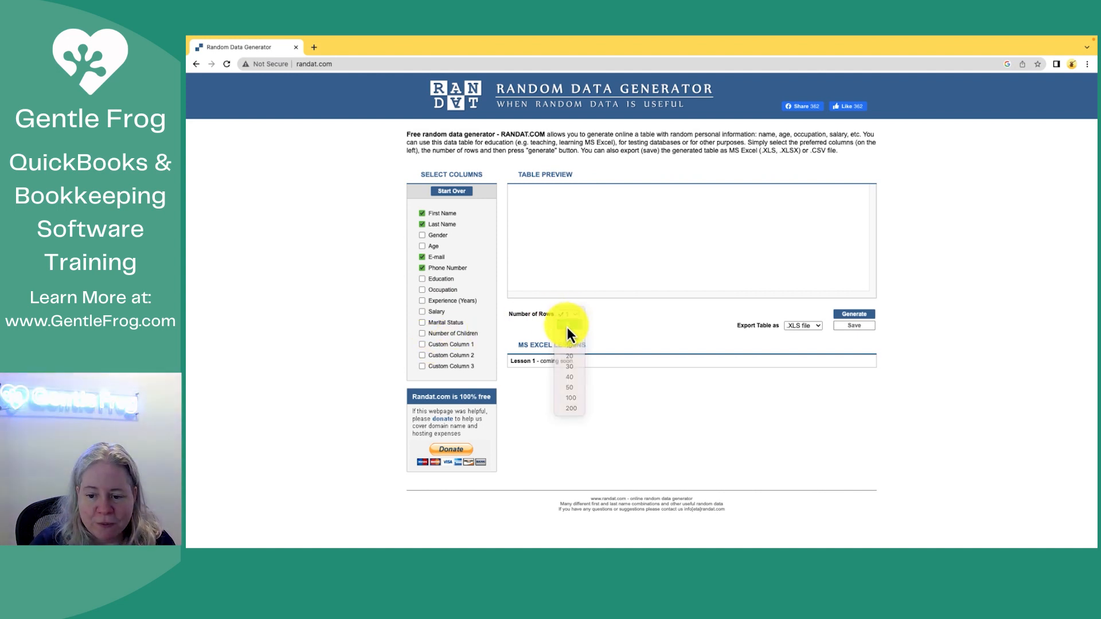
pyautogui.click(853, 316)
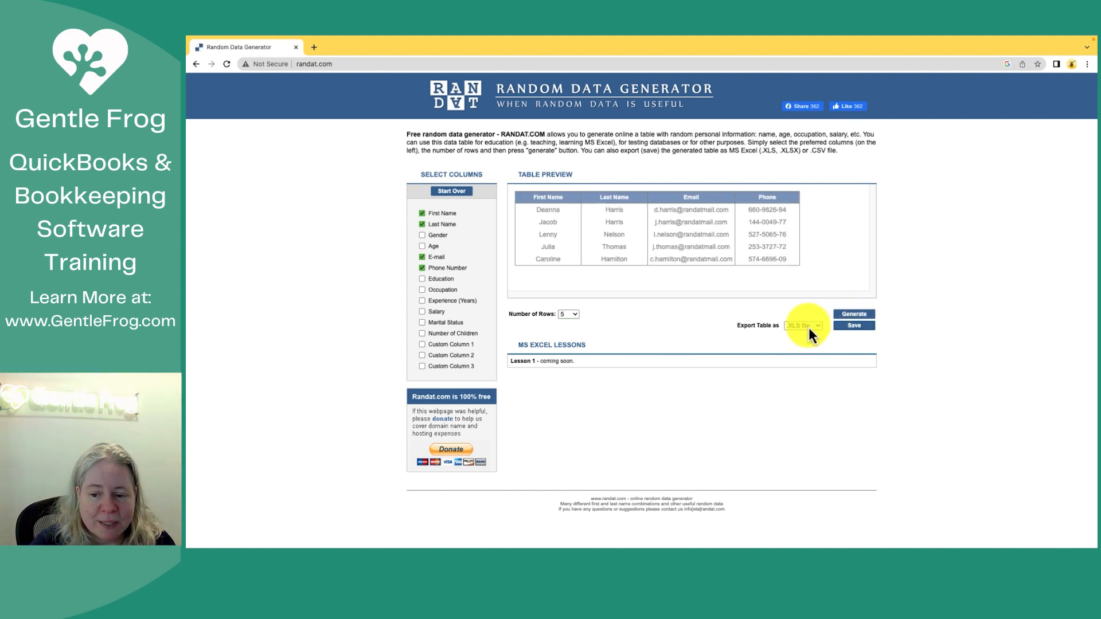
pyautogui.click(845, 329)
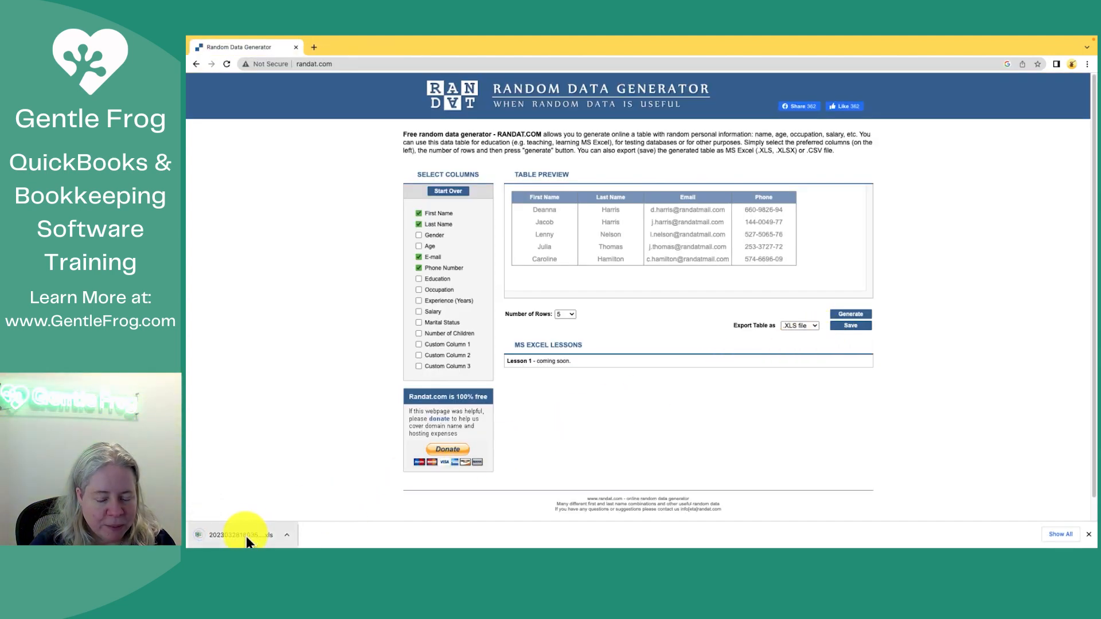
pyautogui.click(246, 535)
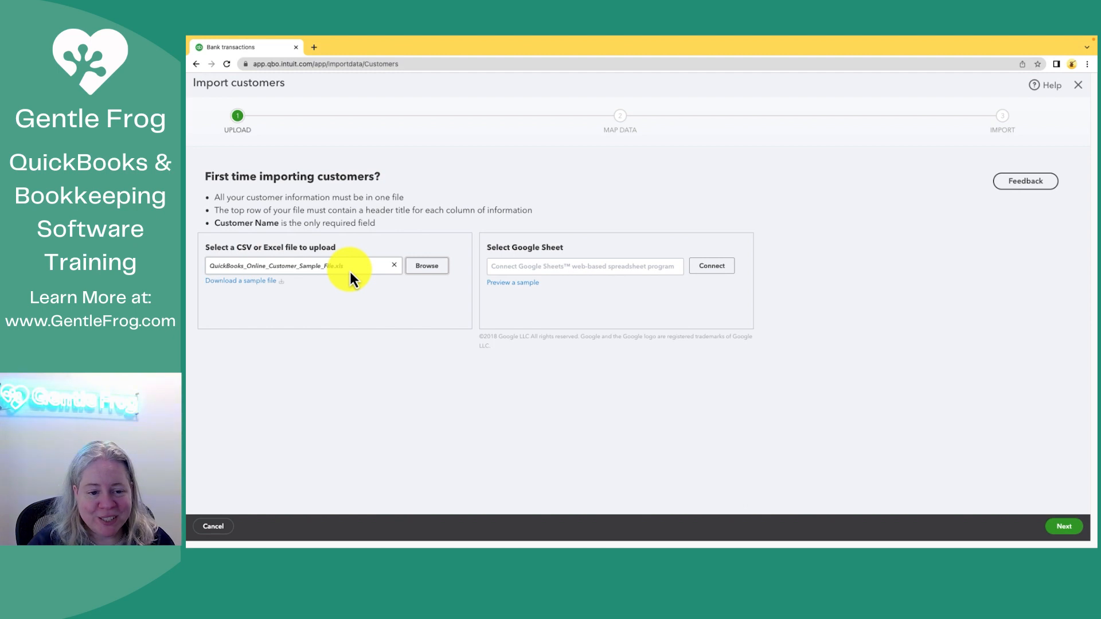
# Step: Import all five customers from QuickBooks_Online_Customer_Sample_File.xls, mapping Name, Email and Phone and leaving the remaining fields as No Match
pyautogui.click(1062, 526)
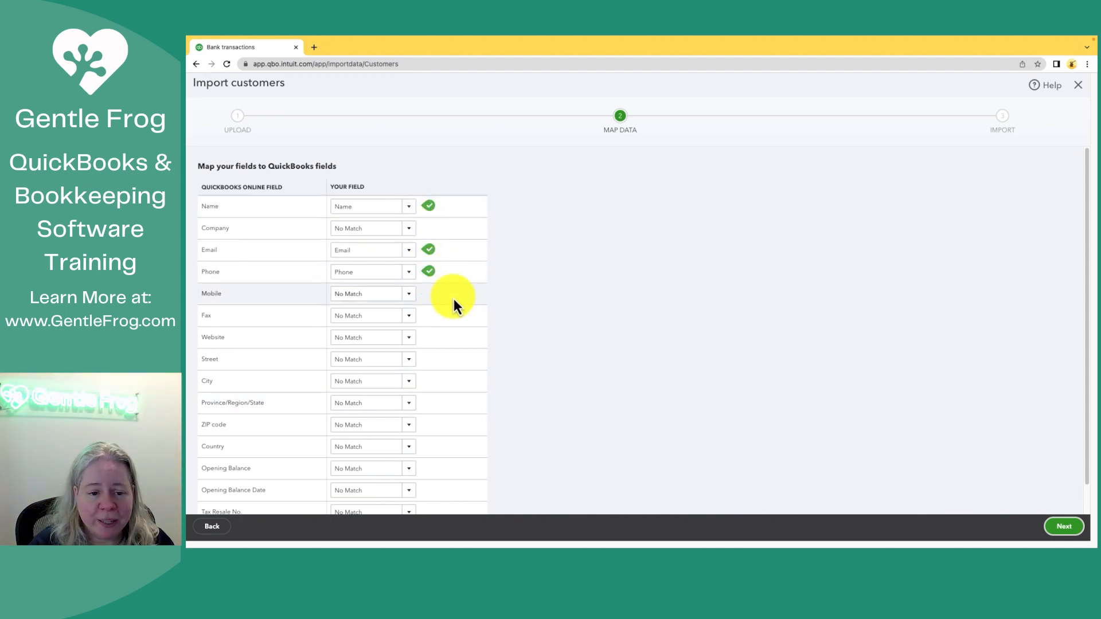
pyautogui.click(404, 322)
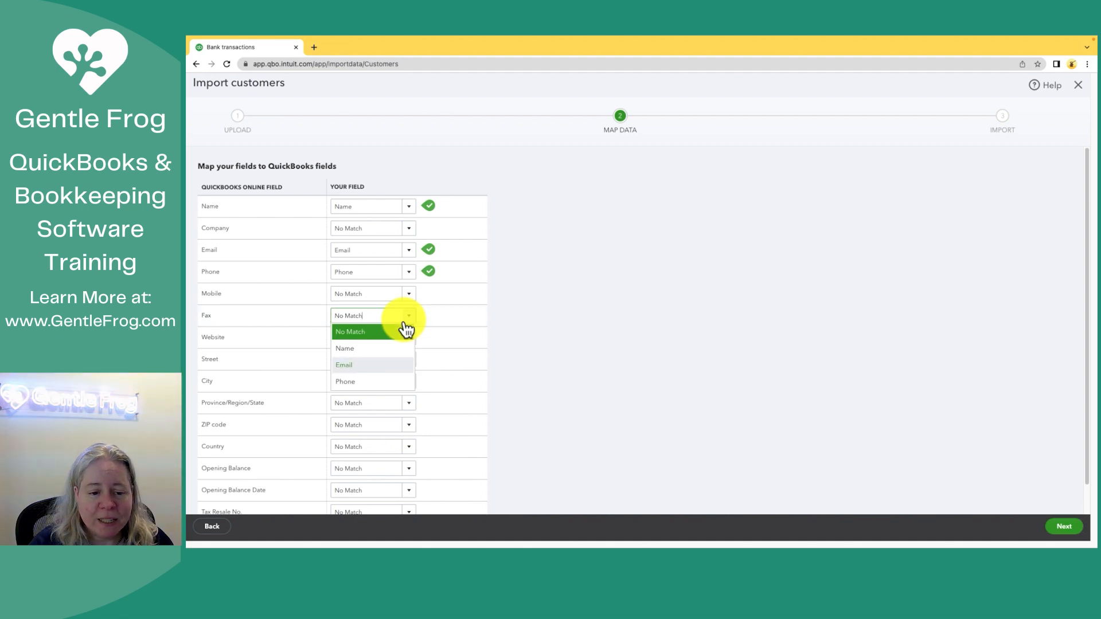
pyautogui.click(407, 328)
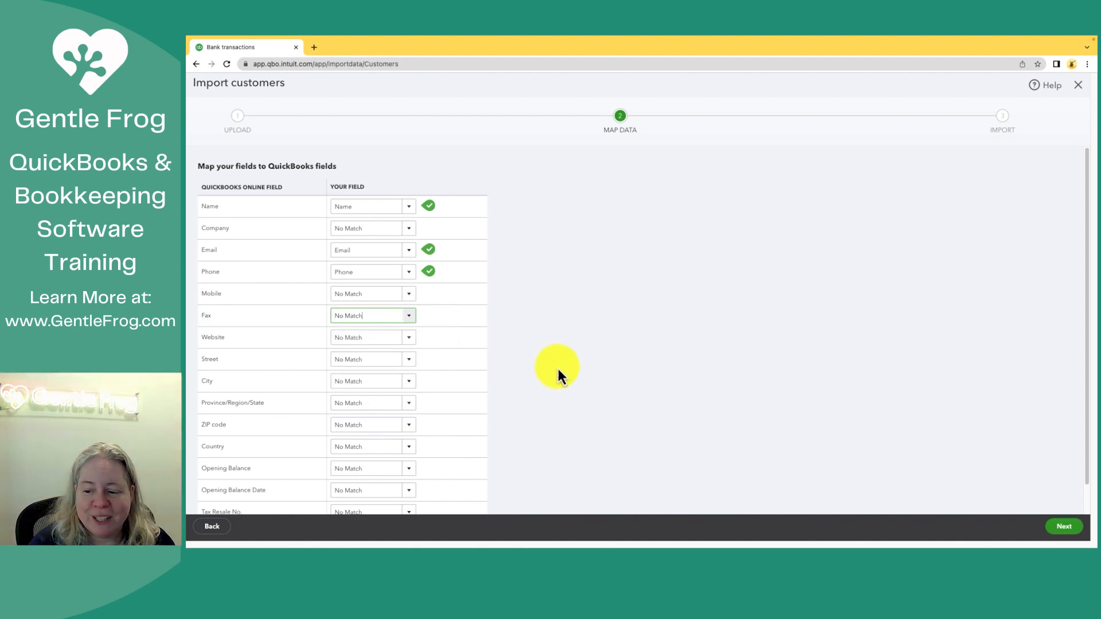
pyautogui.click(1063, 528)
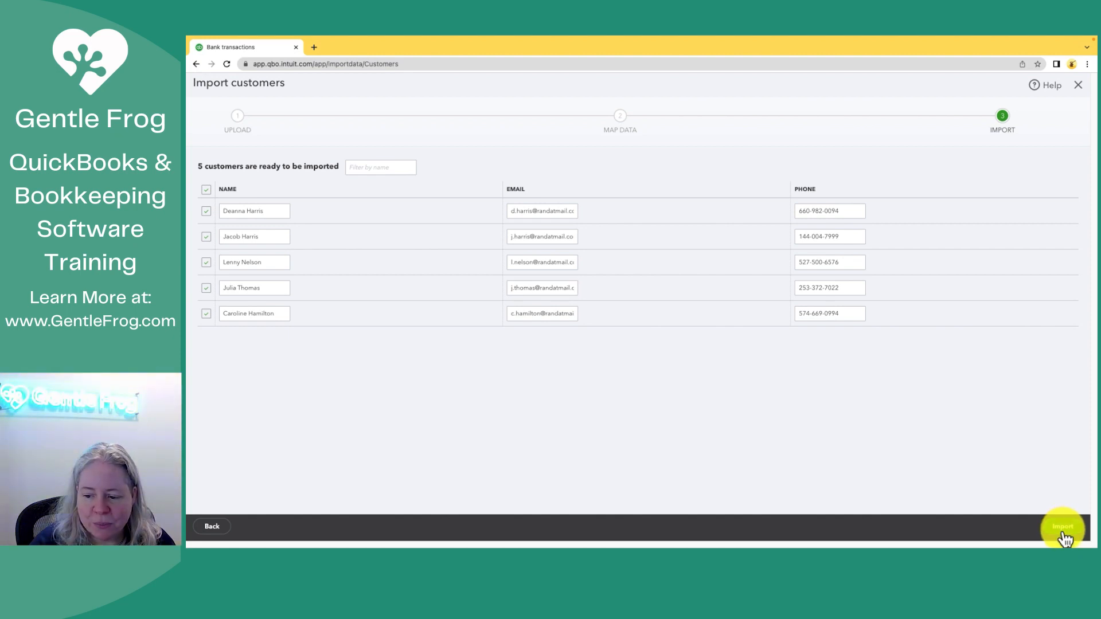
pyautogui.click(1063, 529)
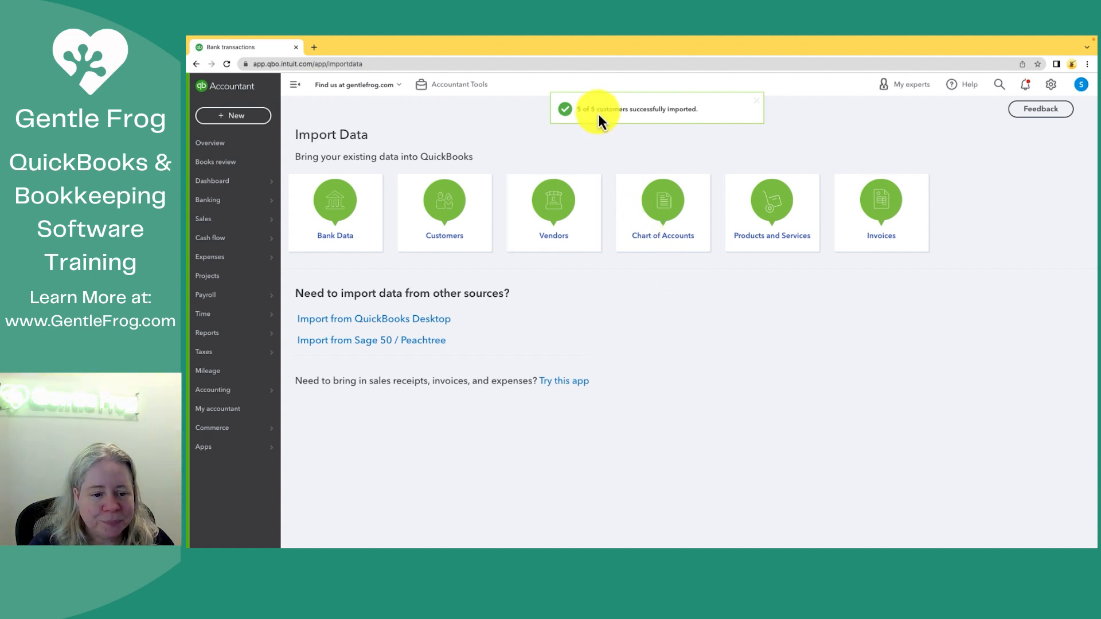
# Step: Open the customer list and search for one of the imported customers by first name
pyautogui.moveTo(235, 238)
pyautogui.moveTo(235, 219)
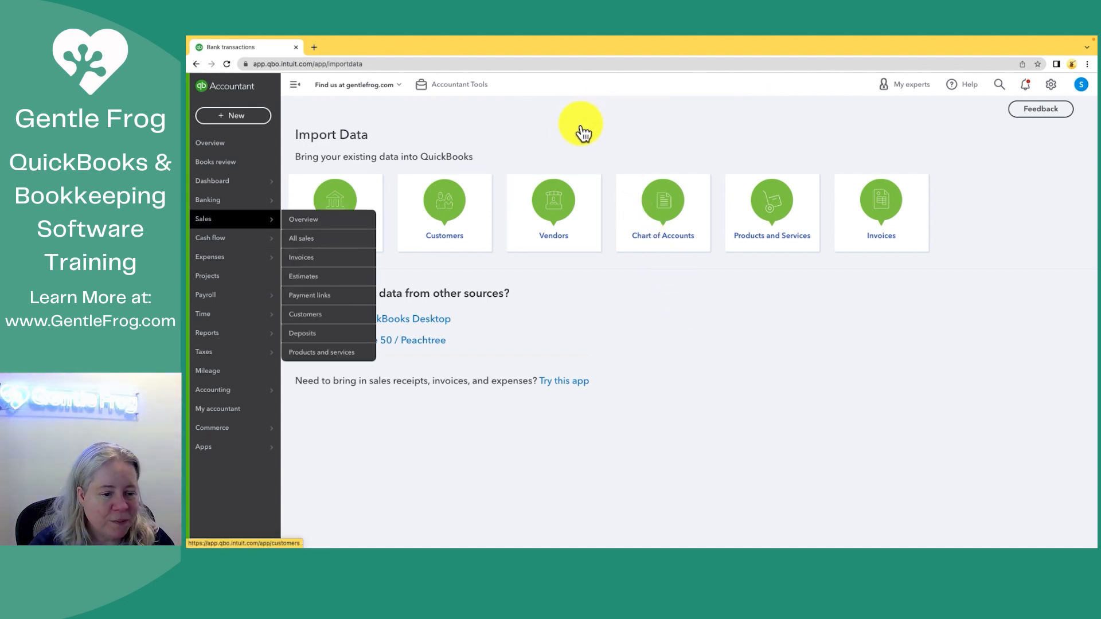
pyautogui.click(313, 315)
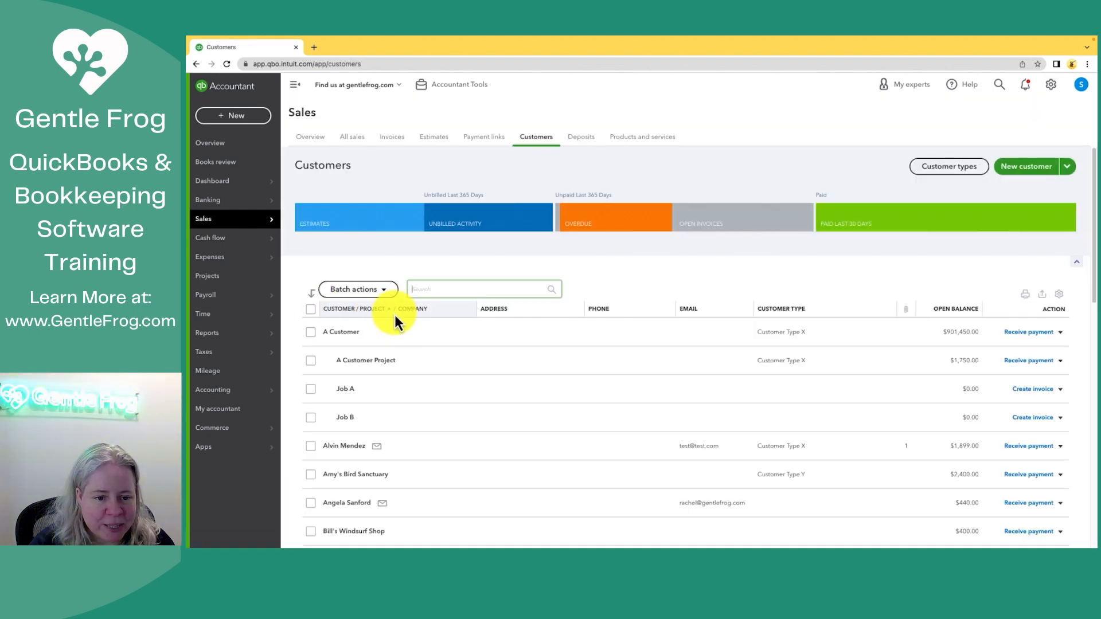
pyautogui.click(444, 315)
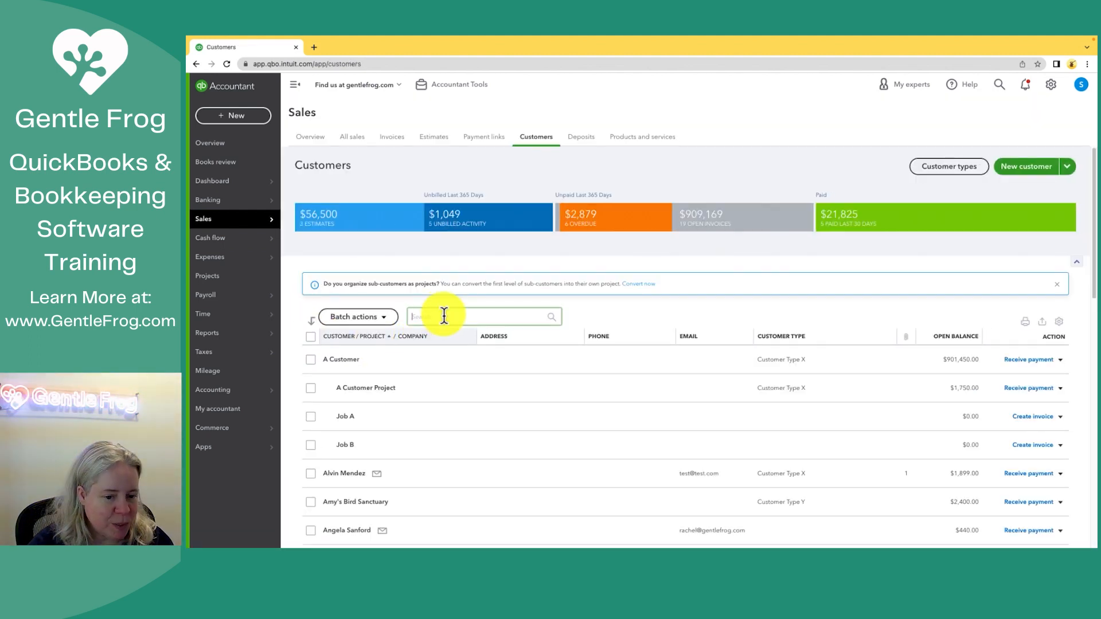
pyautogui.write('deann')
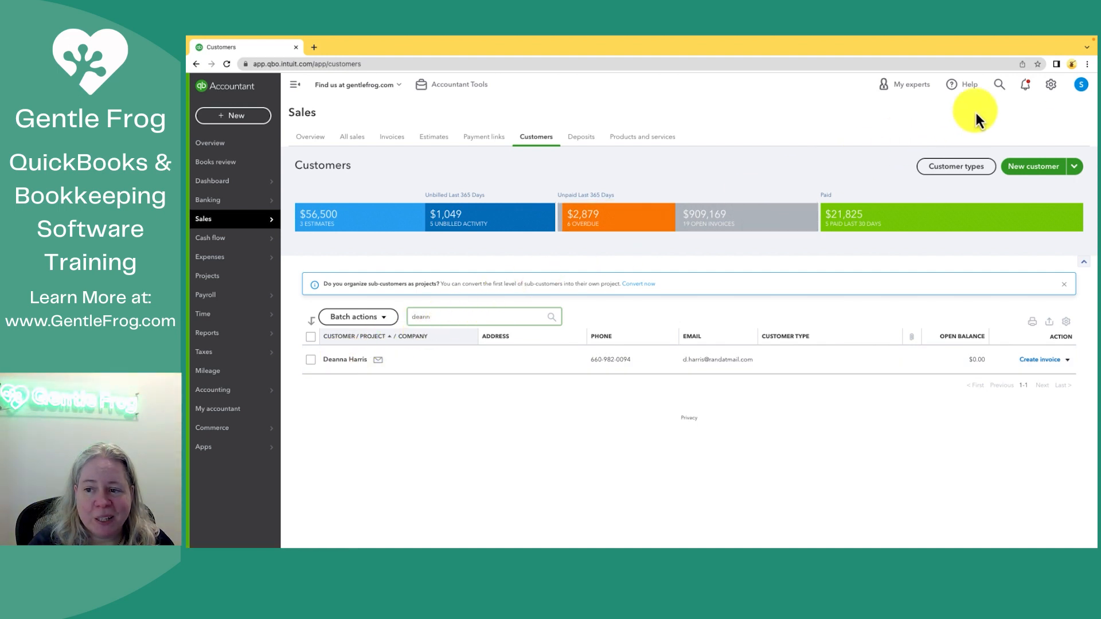
# Step: Return to Import Data and view the Vendors and Chart of Accounts import pages, leaving without importing anything
pyautogui.click(1050, 86)
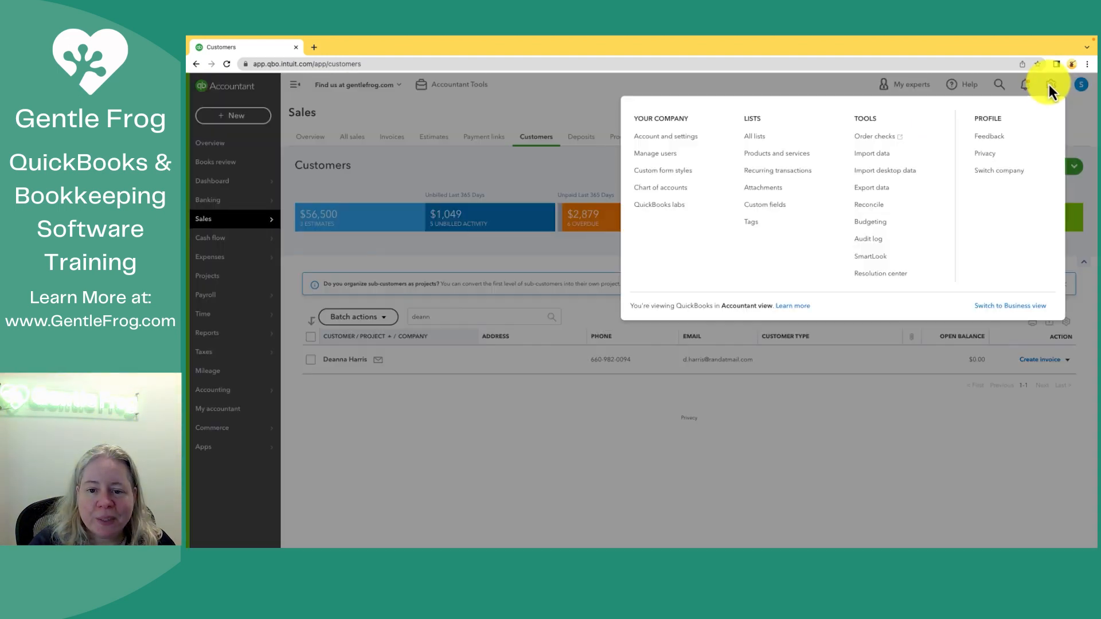
pyautogui.click(870, 155)
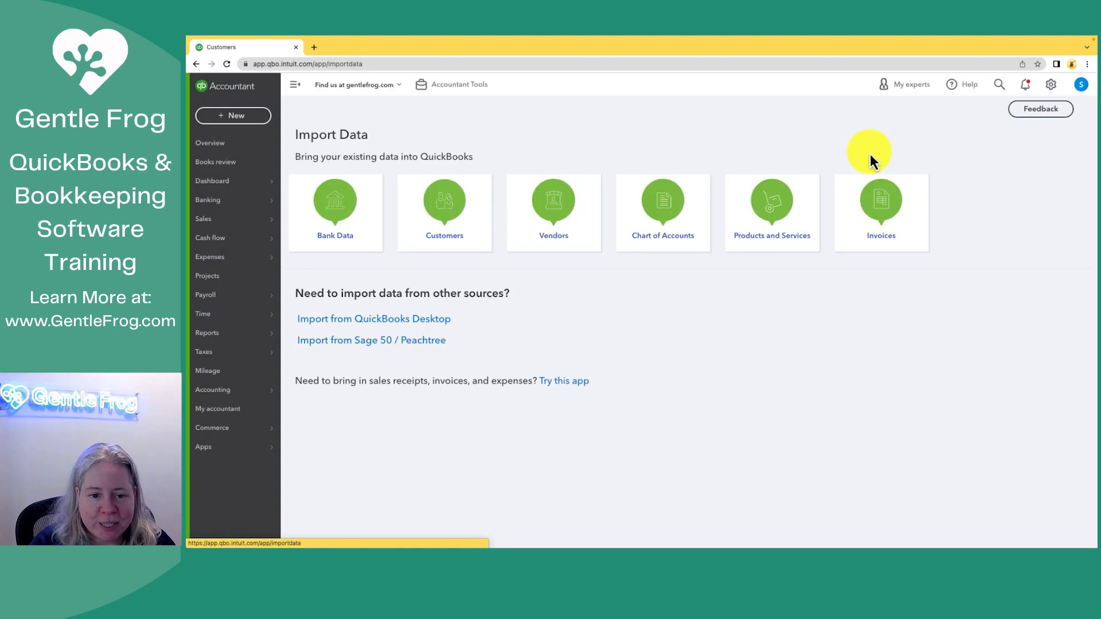
pyautogui.click(564, 229)
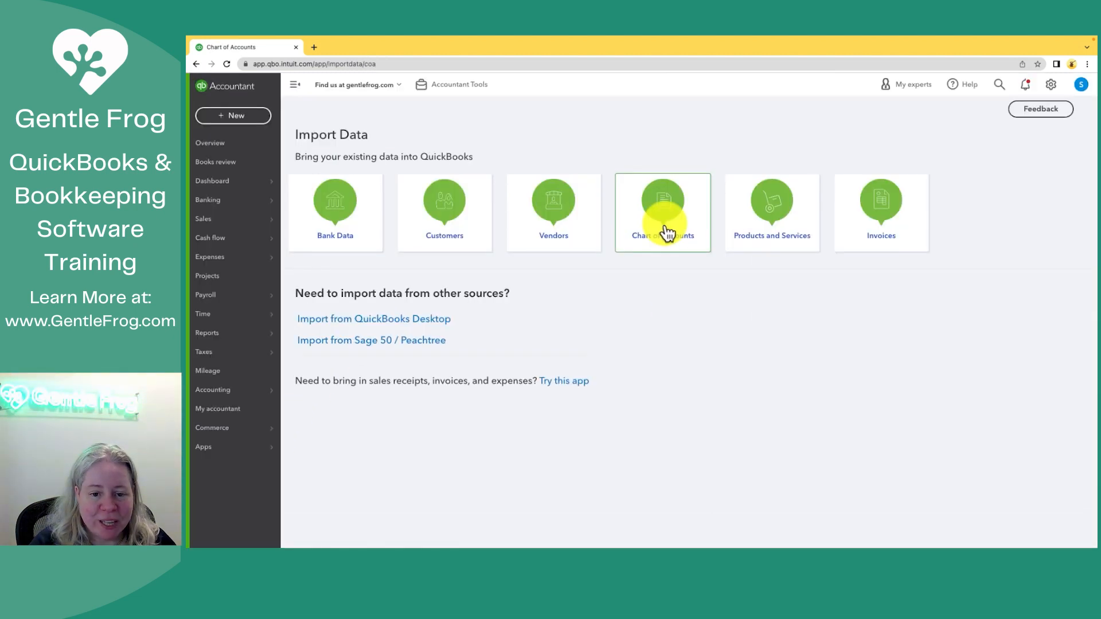
pyautogui.click(667, 233)
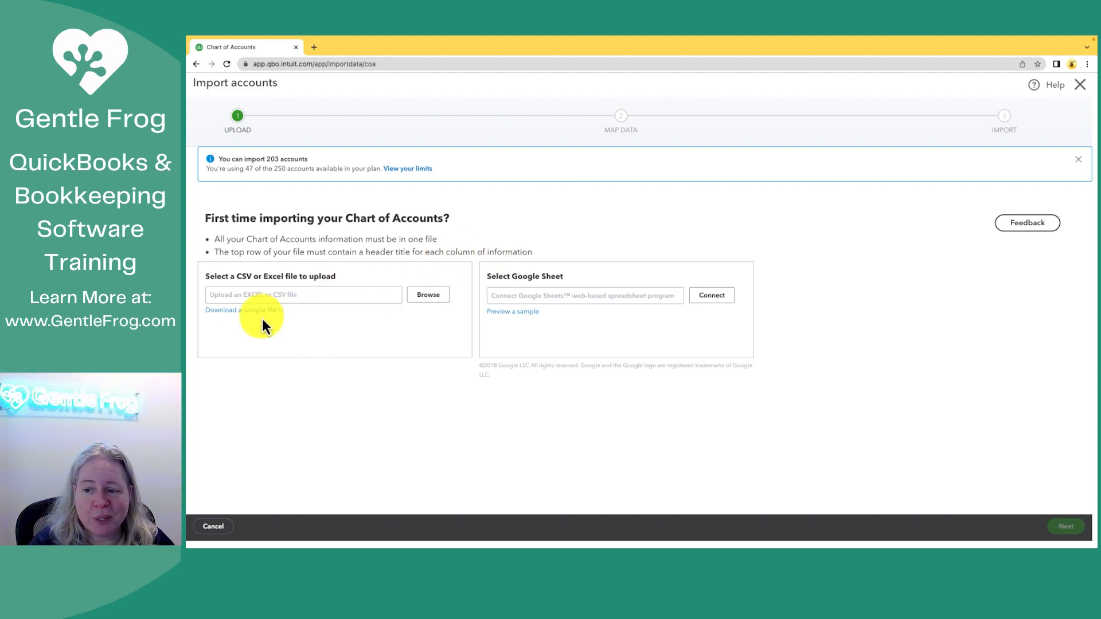
pyautogui.click(215, 526)
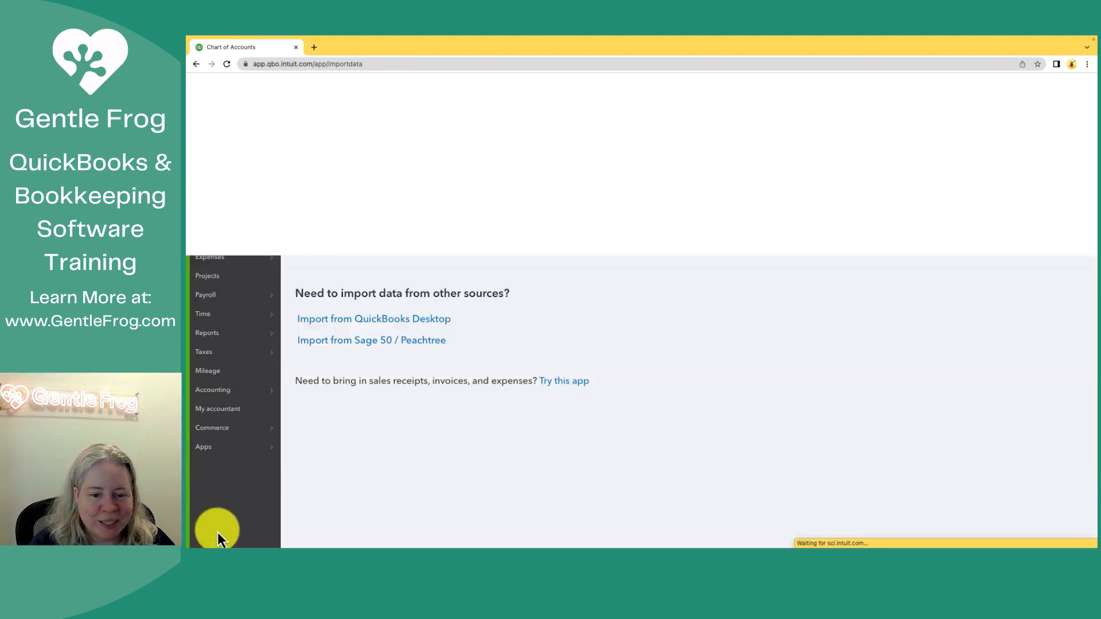
# Step: View the Products and Services and Invoices import pages, close them without importing, and point out the QuickBooks Desktop import option
pyautogui.click(758, 241)
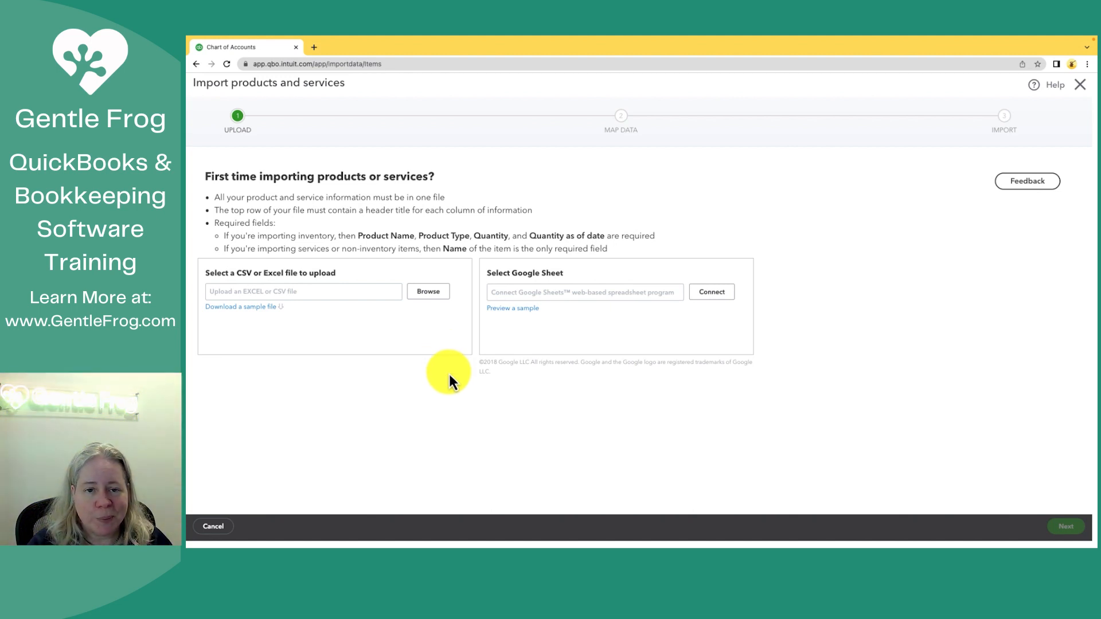
pyautogui.click(215, 526)
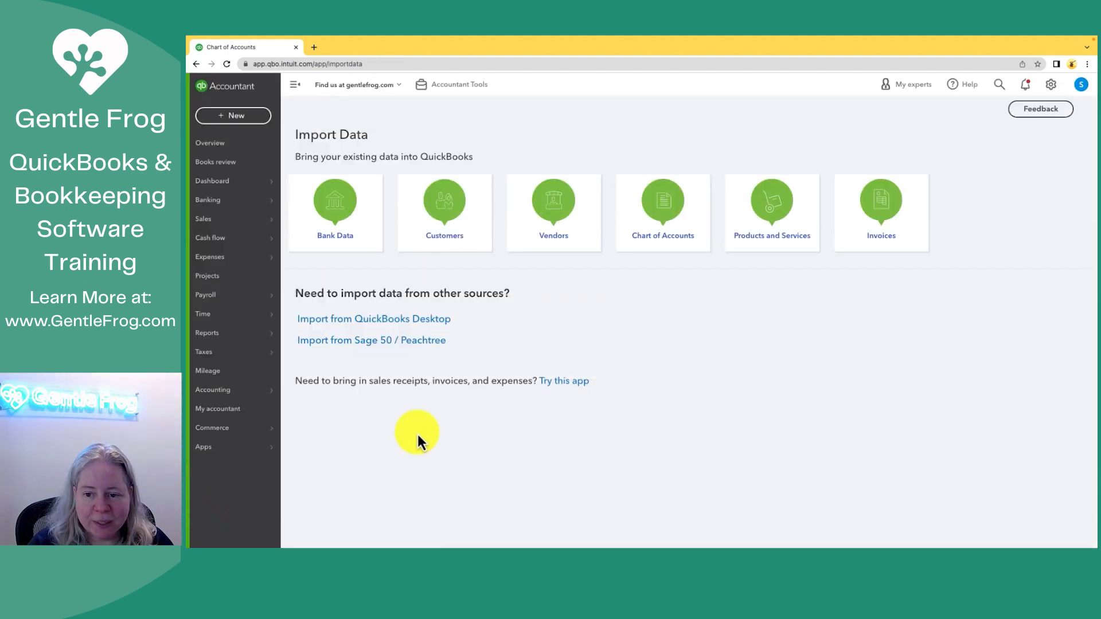
pyautogui.click(853, 235)
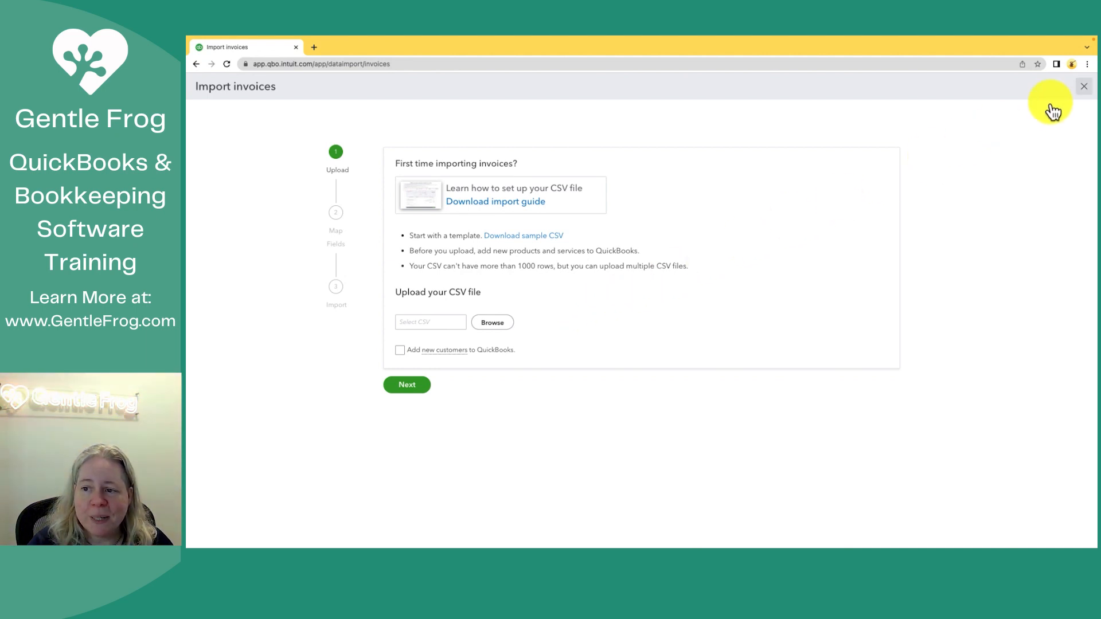
pyautogui.click(1084, 86)
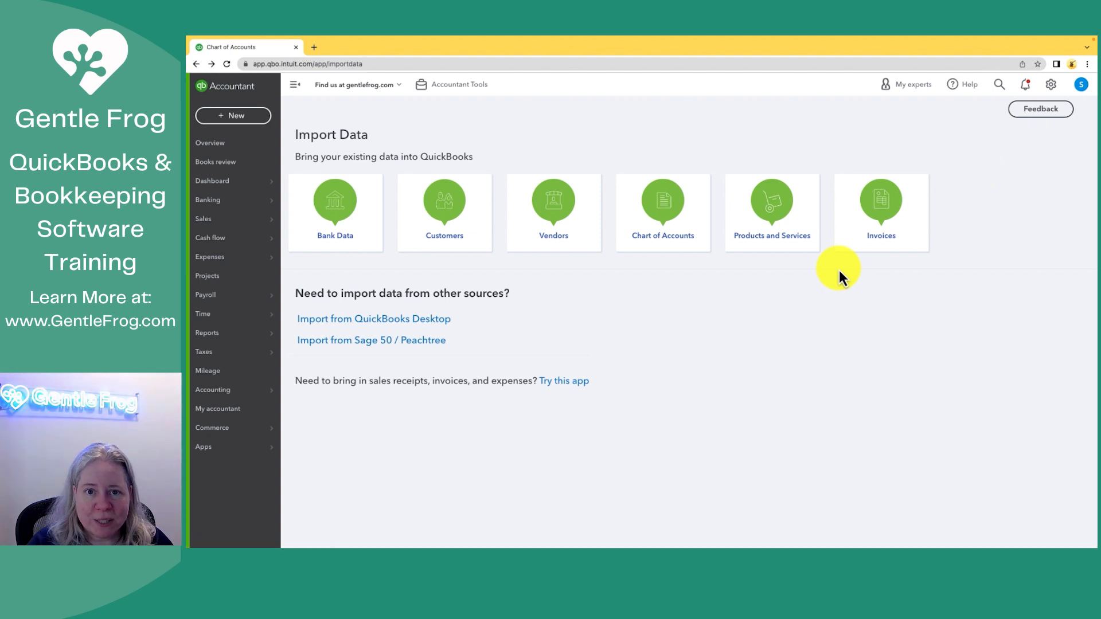
pyautogui.click(445, 320)
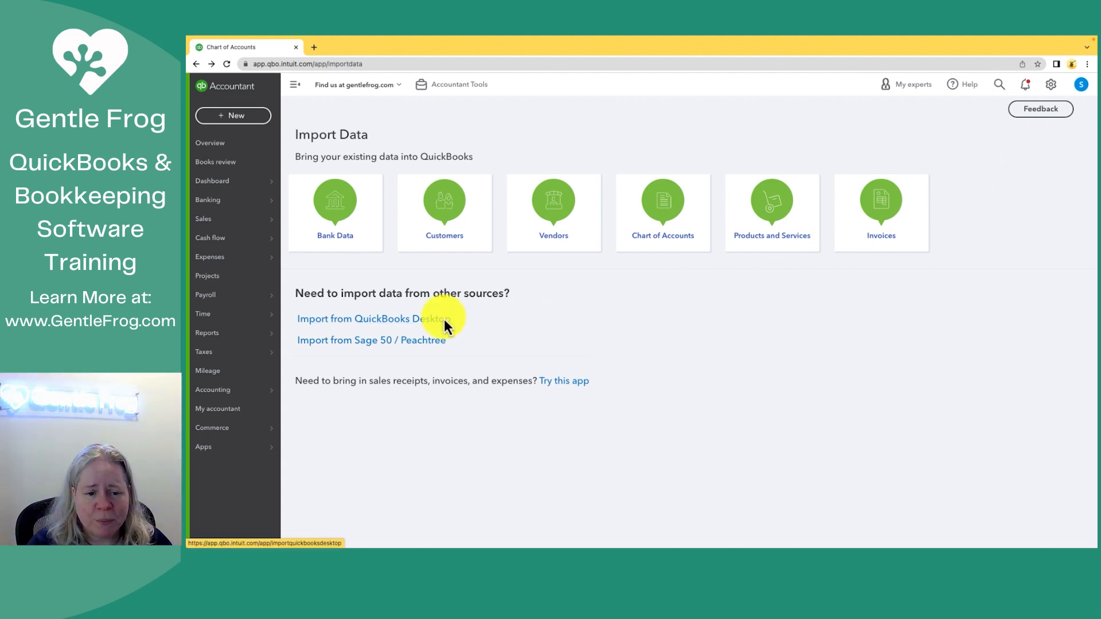